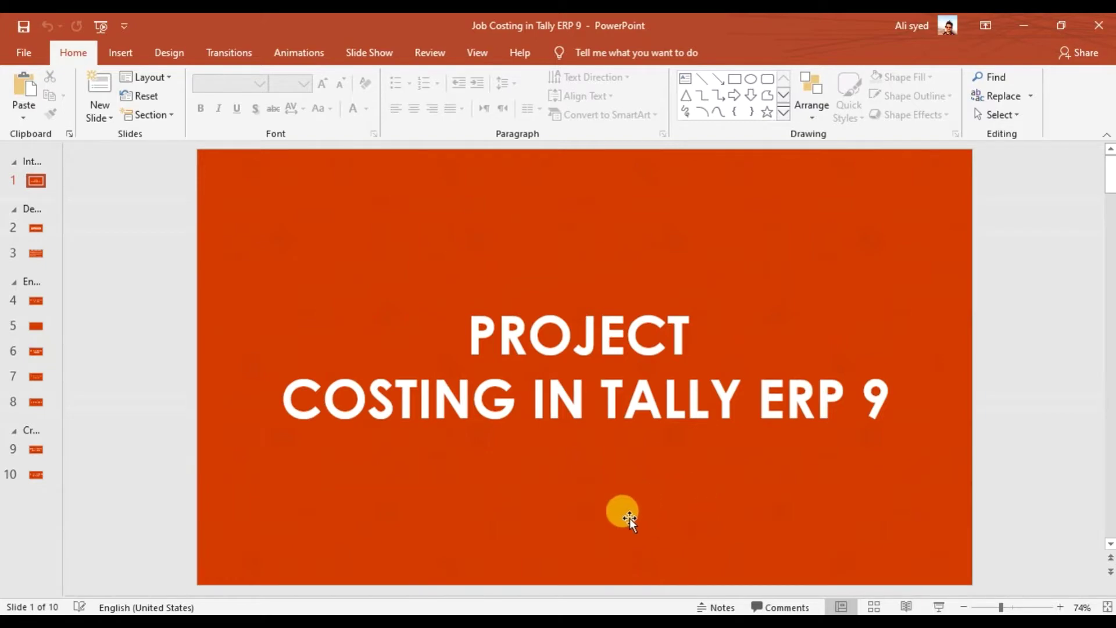
- In Tally, open Display > Statements of Inventory > Job Work Analysis to reach the project list
{"action": "left_click", "coordinate": [540, 610]}
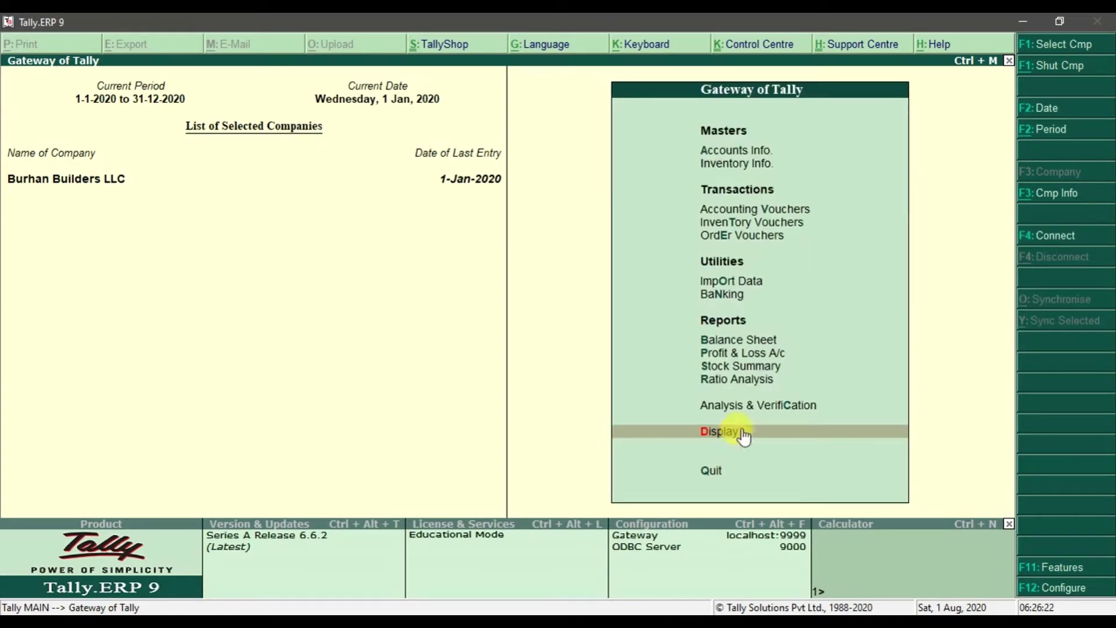
{"action": "left_click", "coordinate": [767, 433]}
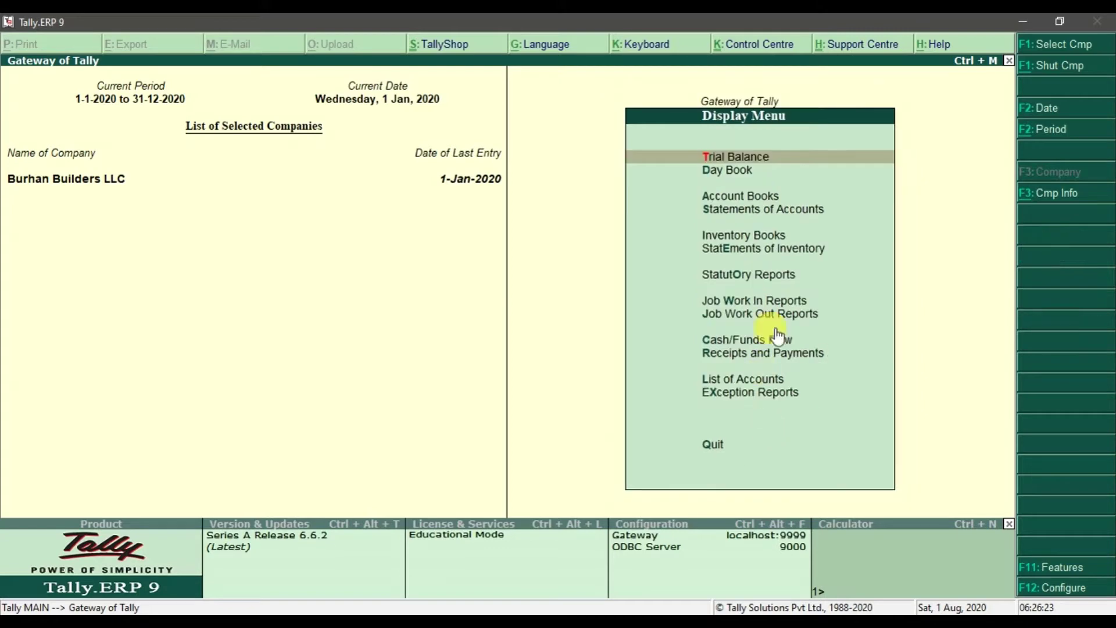
{"action": "left_click", "coordinate": [805, 261]}
{"action": "left_click", "coordinate": [803, 256]}
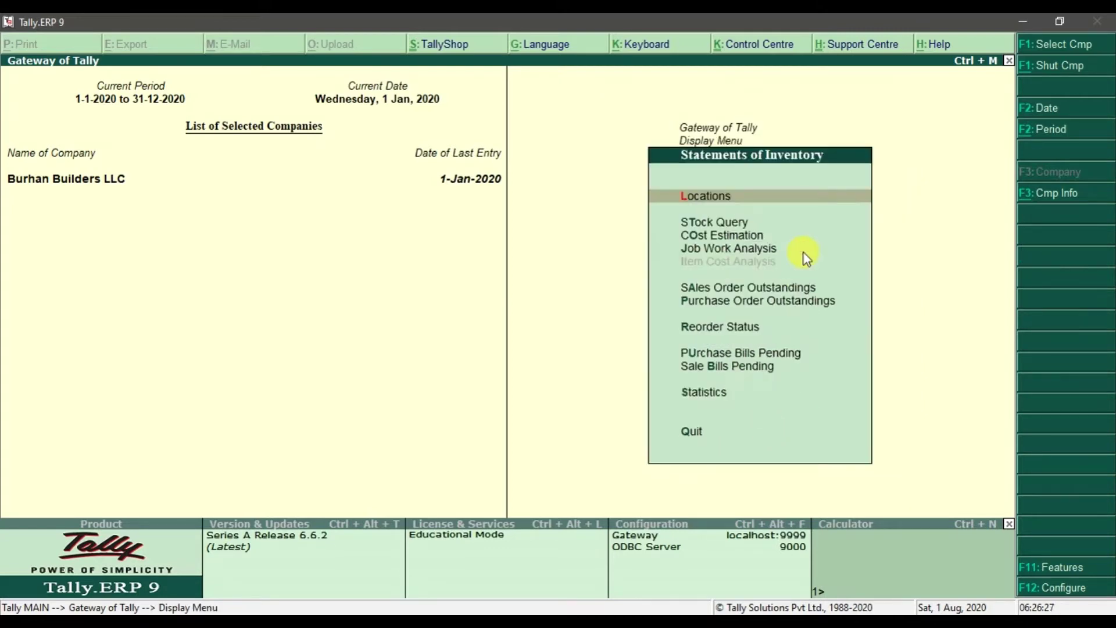
{"action": "left_click", "coordinate": [751, 253]}
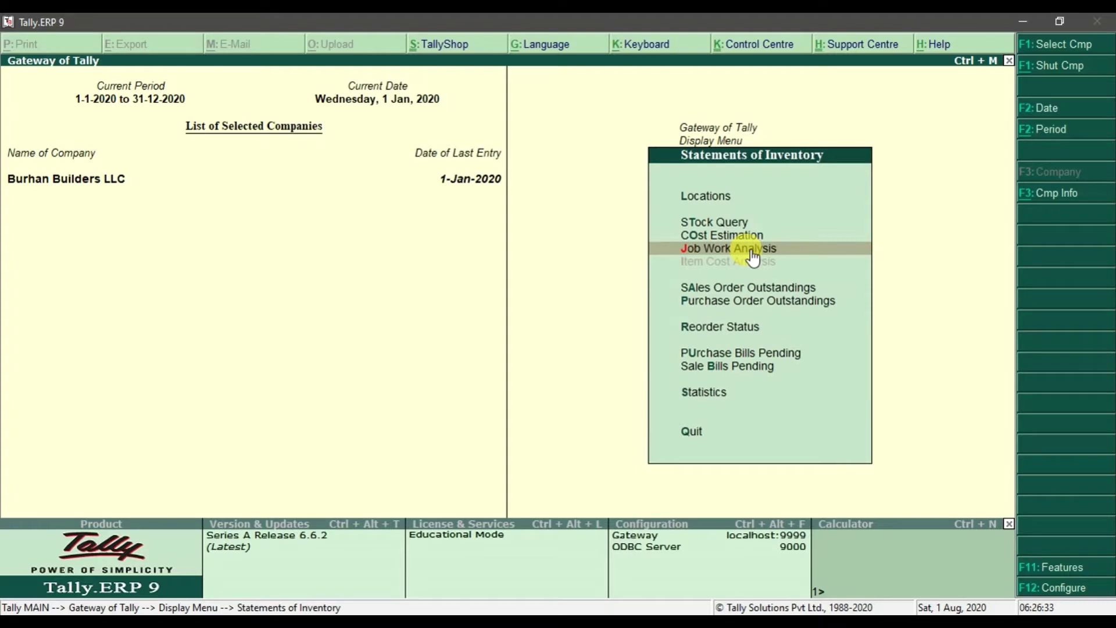
{"action": "left_click", "coordinate": [750, 248]}
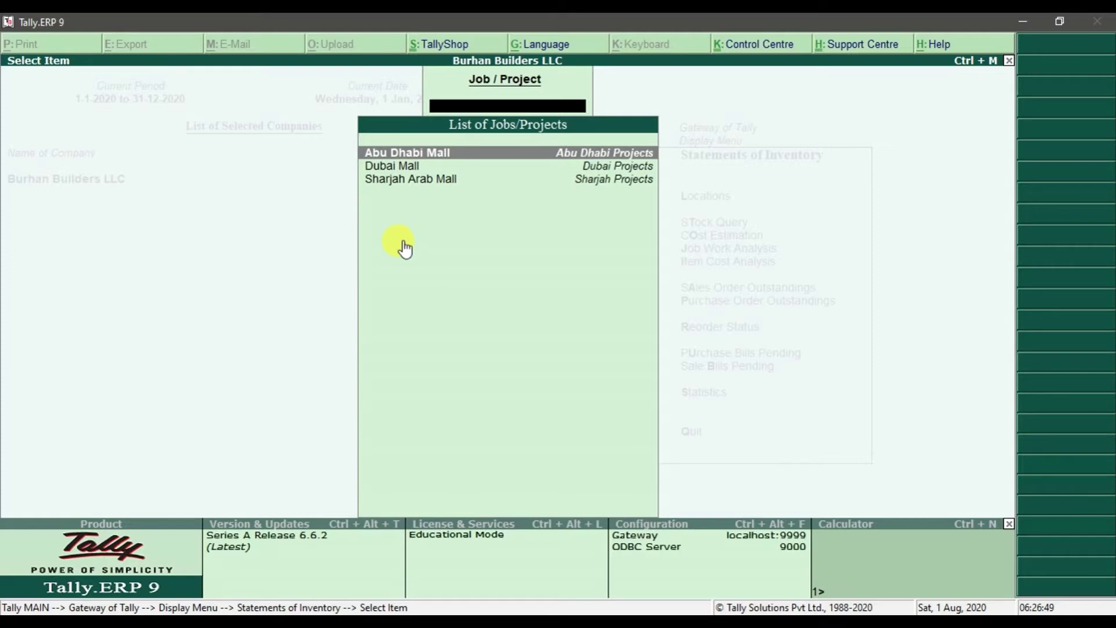
- Select Dubai Mall to view its Job Work Analysis for January 2020
{"action": "left_click", "coordinate": [574, 168]}
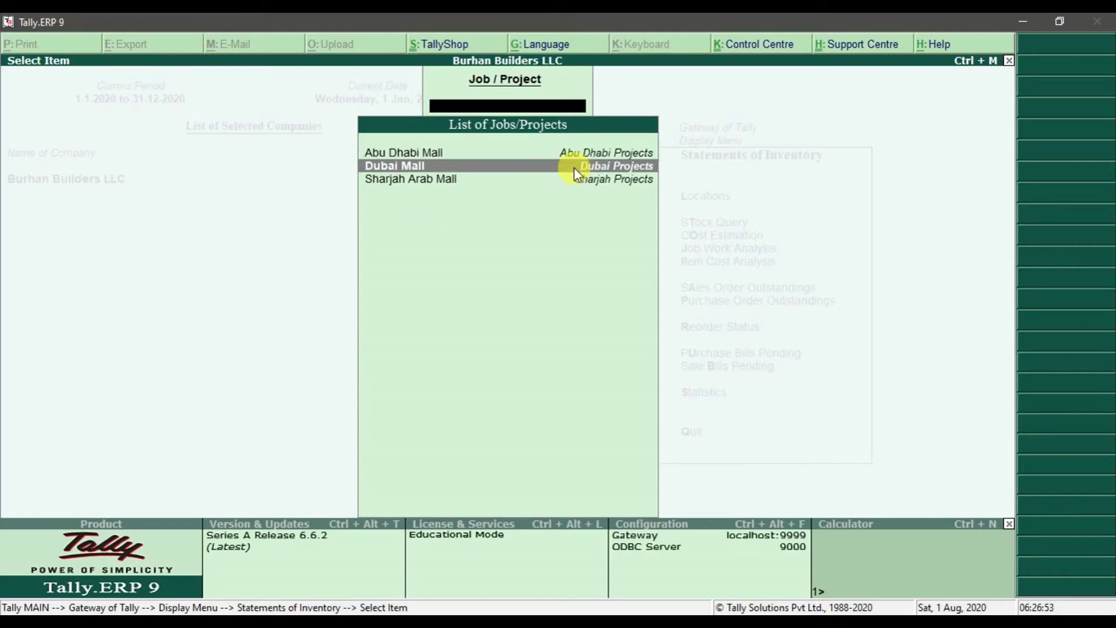
{"action": "left_click", "coordinate": [523, 167]}
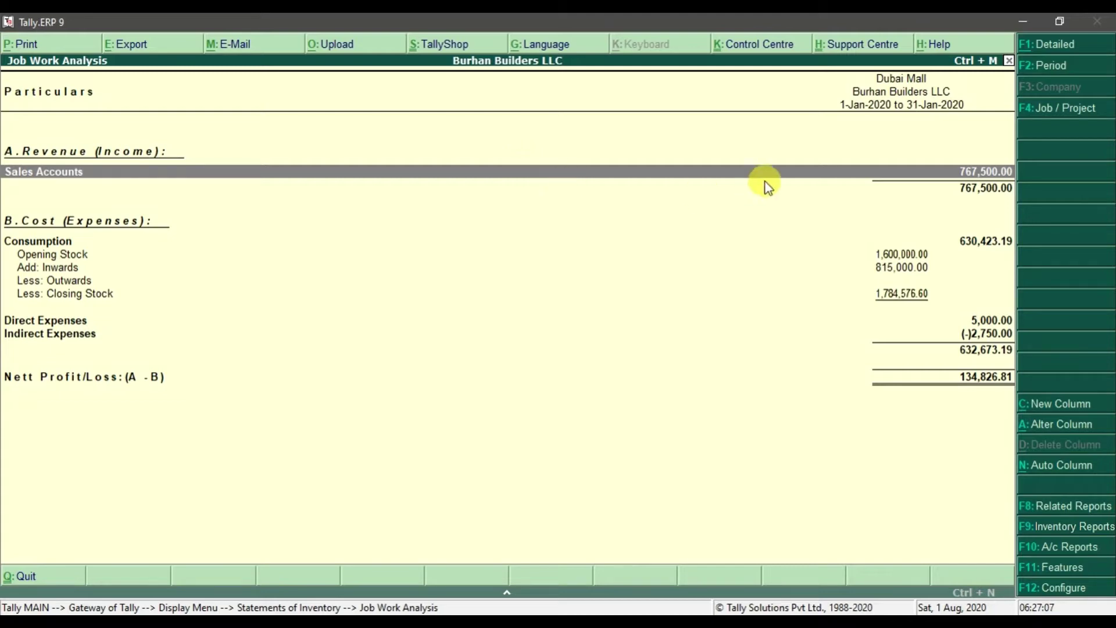
- Switch the Dubai Mall analysis to Detailed view listing individual ledgers
{"action": "left_click", "coordinate": [1069, 45]}
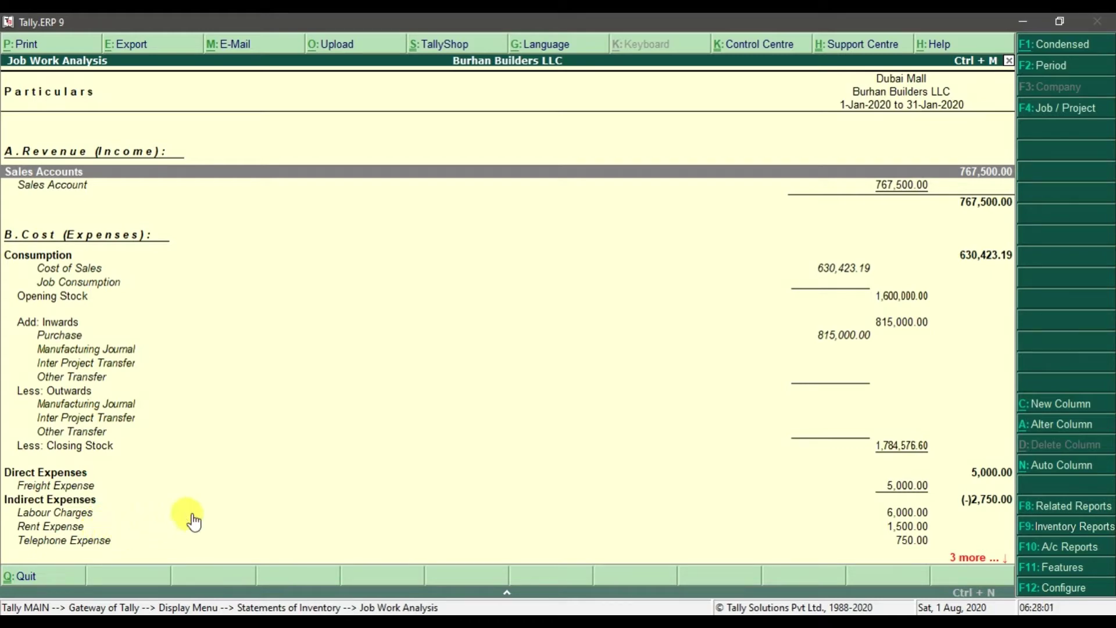
{"action": "key", "text": "Down"}
{"action": "key", "text": "Down"}
{"action": "key", "text": "Down"}
{"action": "key", "text": "Down"}
{"action": "key", "text": "Down"}
{"action": "key", "text": "Down"}
{"action": "key", "text": "Down"}
{"action": "key", "text": "Down"}
{"action": "key", "text": "Down"}
{"action": "key", "text": "Down"}
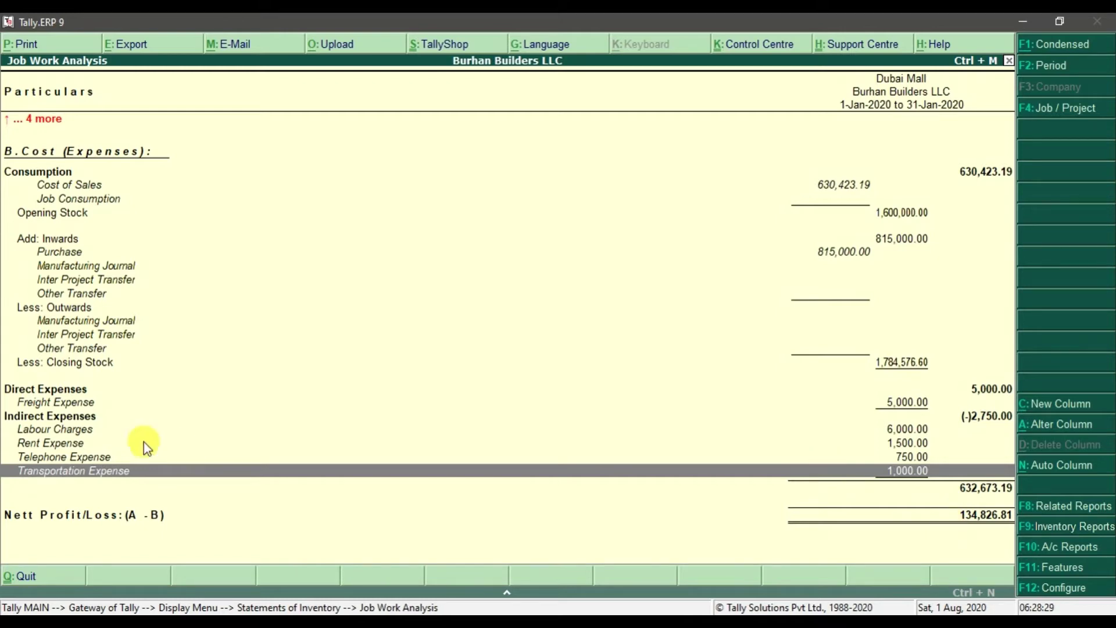
{"action": "left_click", "coordinate": [84, 404]}
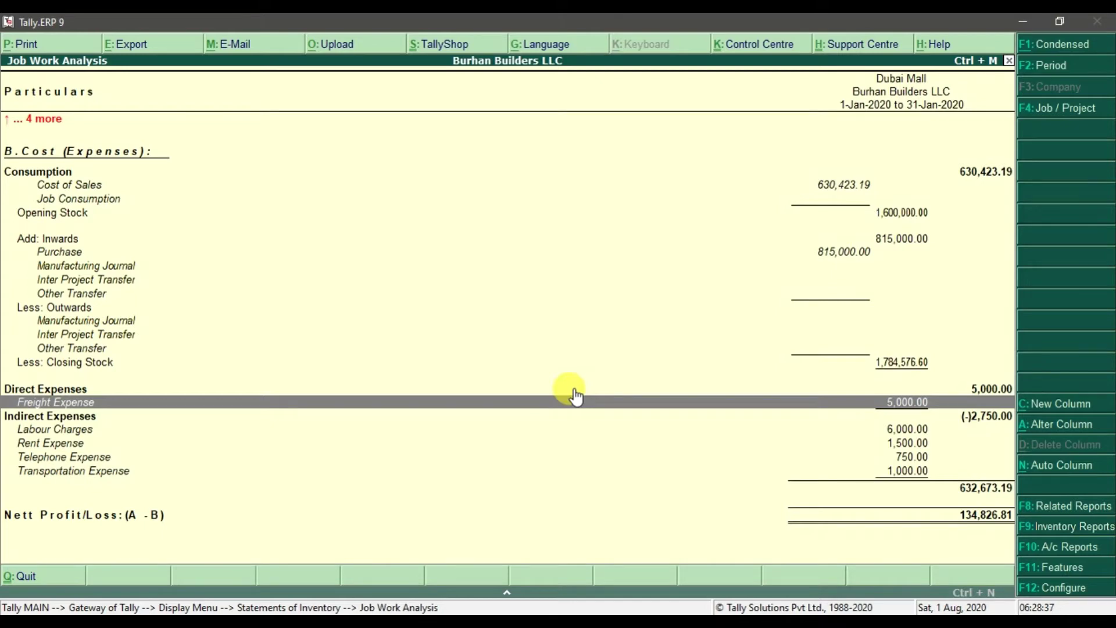
{"action": "double_click", "coordinate": [852, 403]}
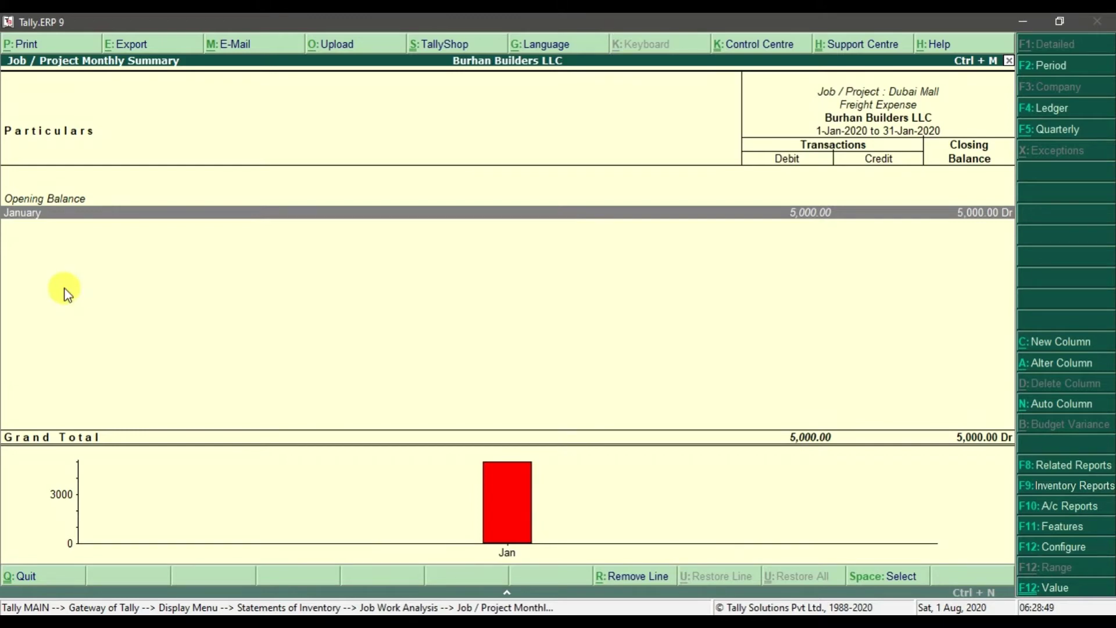
{"action": "key", "text": "Return"}
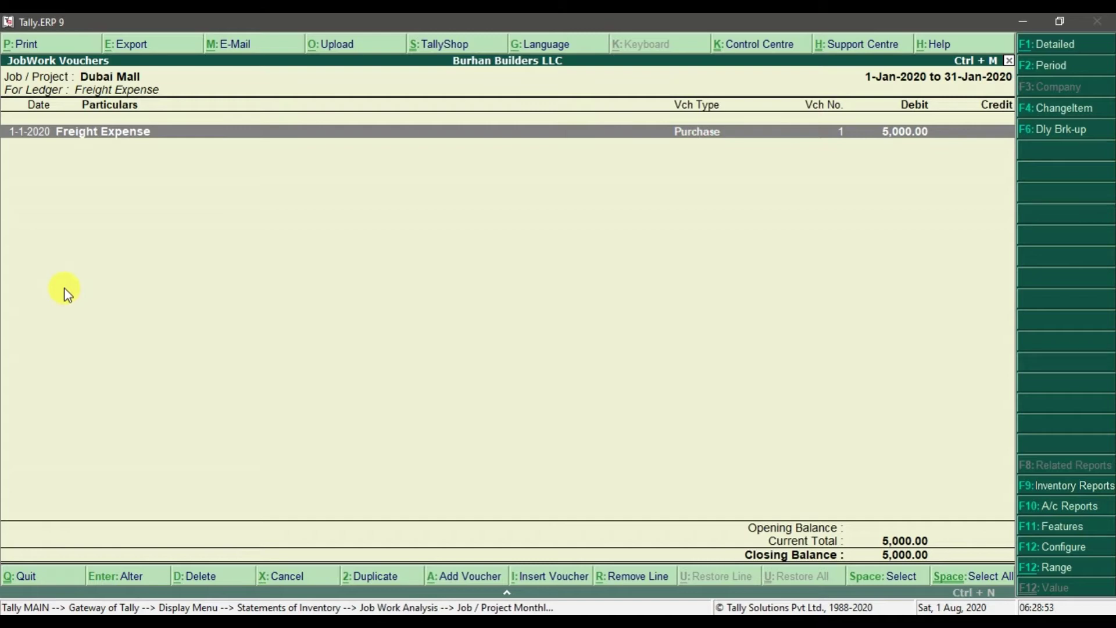
{"action": "double_click", "coordinate": [217, 175]}
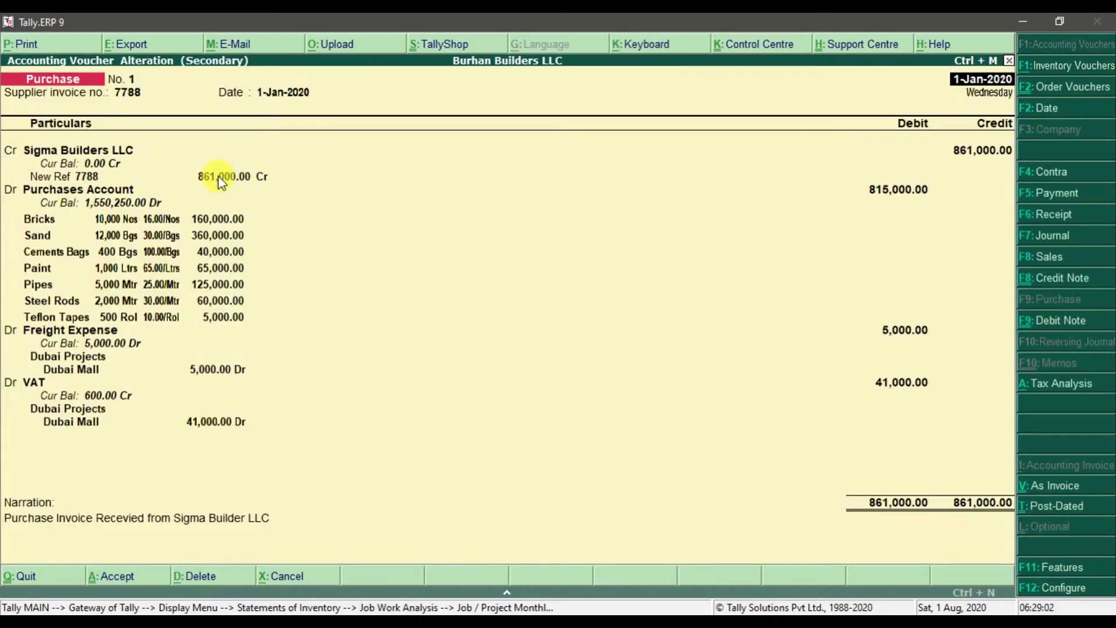
{"action": "key", "text": "Escape"}
{"action": "key", "text": "Return"}
{"action": "key", "text": "Escape"}
{"action": "key", "text": "Escape"}
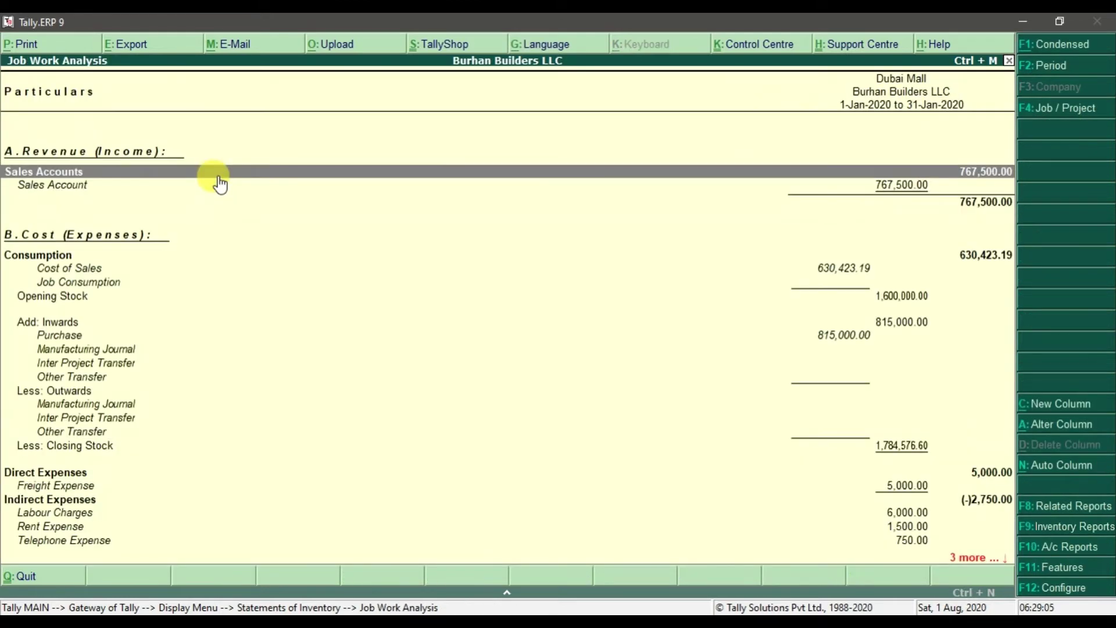
- Drill down from Labour Charges to its January Dubai Mall vouchers
{"action": "key", "text": "Down"}
{"action": "key", "text": "Down"}
{"action": "key", "text": "Down"}
{"action": "key", "text": "Down"}
{"action": "key", "text": "Down"}
{"action": "key", "text": "Down"}
{"action": "key", "text": "Down"}
{"action": "key", "text": "Down"}
{"action": "key", "text": "Down"}
{"action": "key", "text": "Down"}
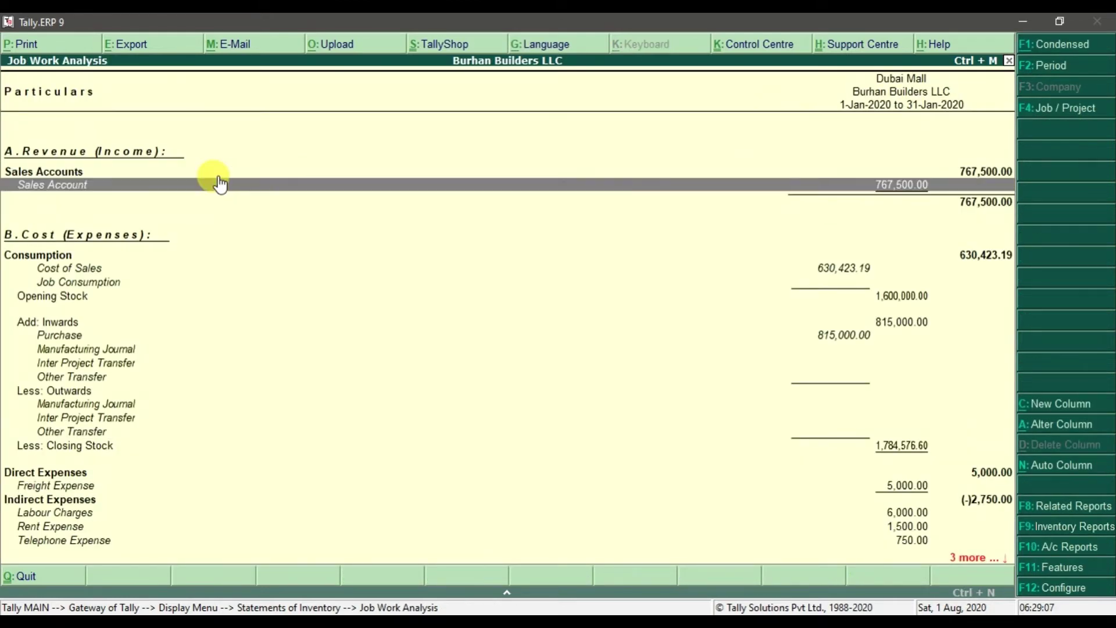
{"action": "key", "text": "Down"}
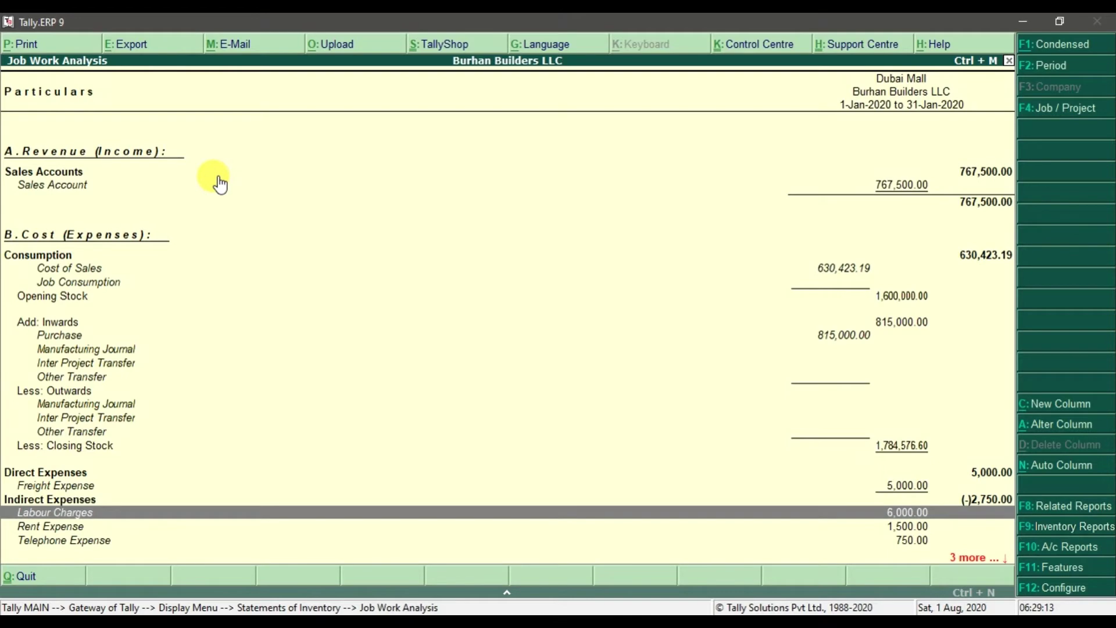
{"action": "key", "text": "Return"}
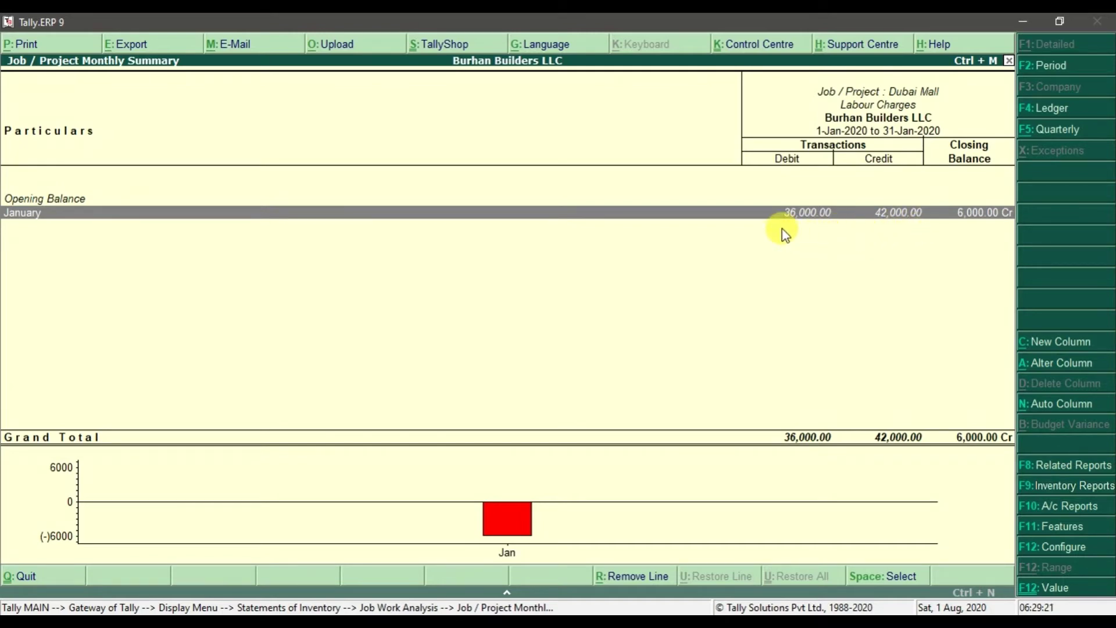
{"action": "key", "text": "Return"}
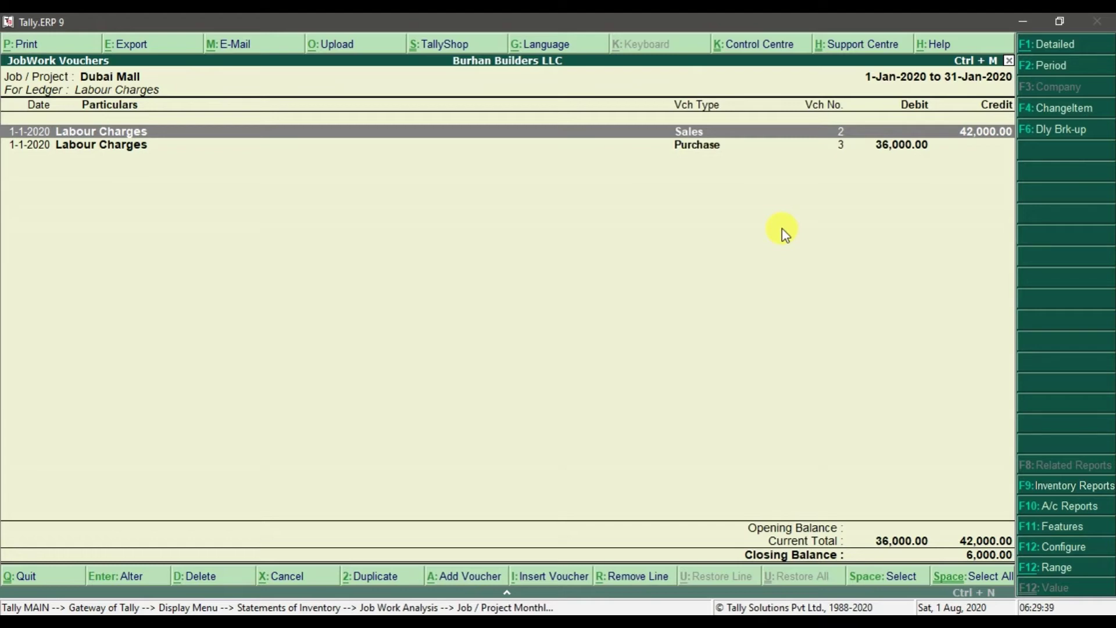
- Review the sales and purchase voucher rows, then go back to the analysis report
{"action": "key", "text": "Down"}
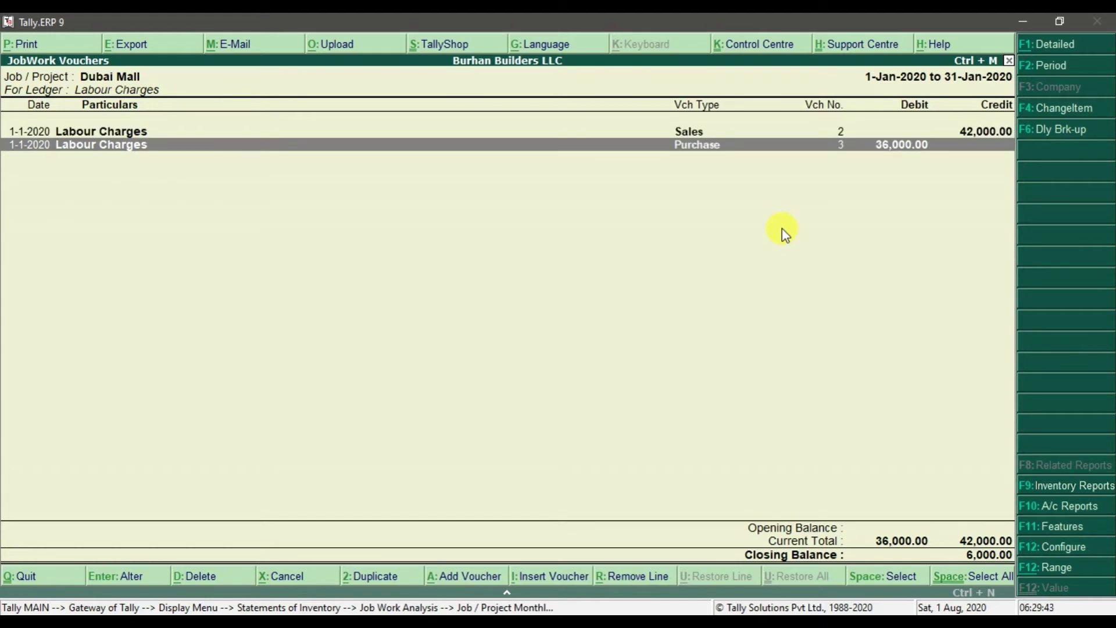
{"action": "key", "text": "Up"}
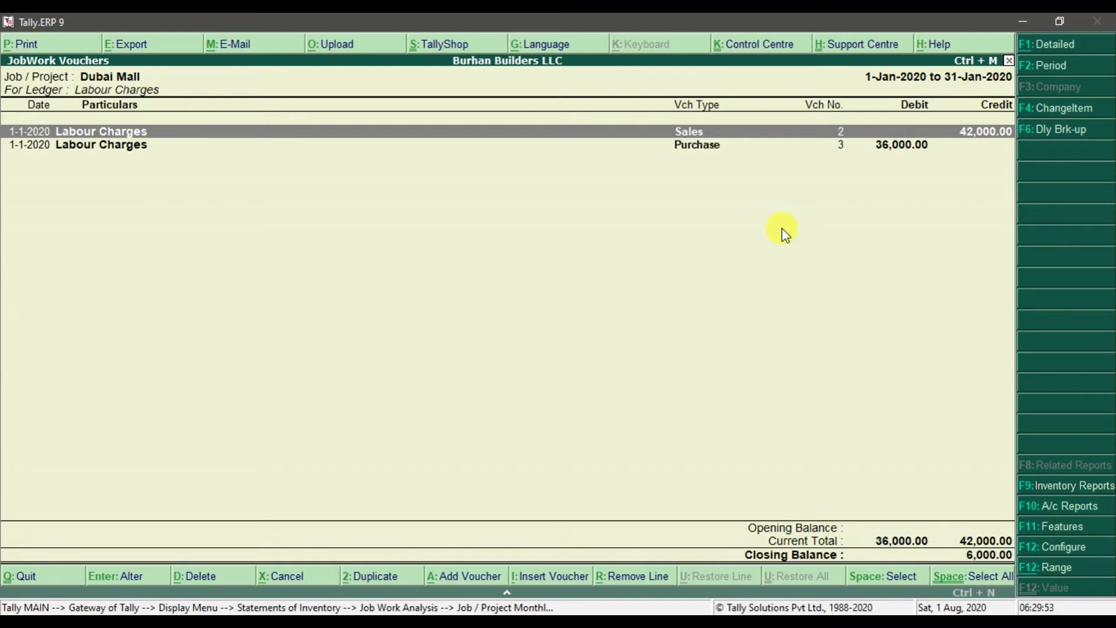
{"action": "key", "text": "Escape"}
{"action": "key", "text": "Escape"}
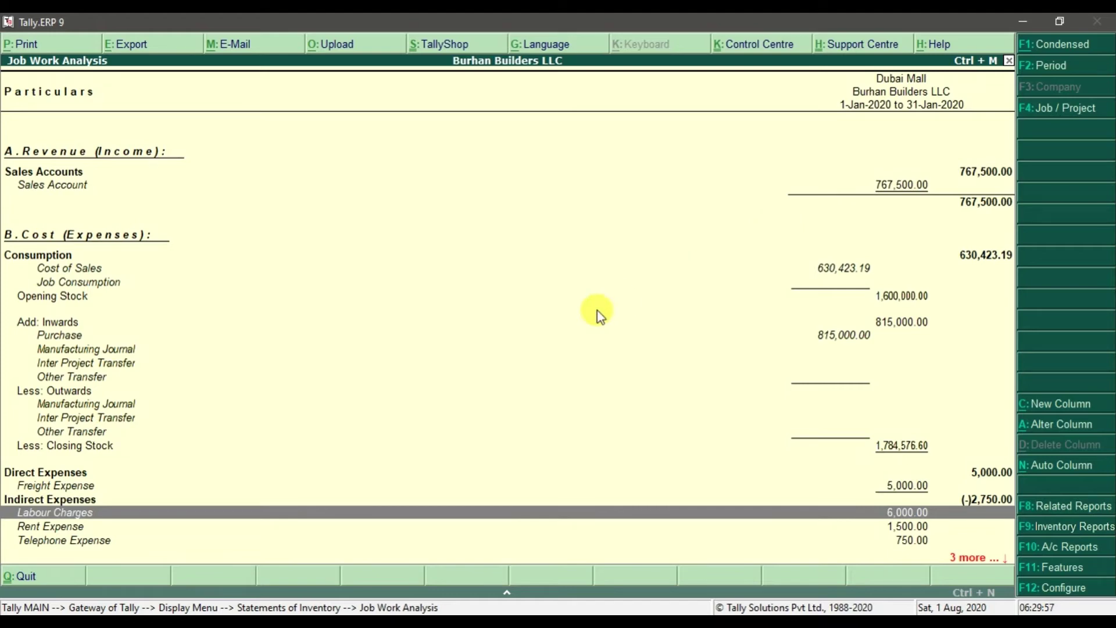
{"action": "key", "text": "Down"}
{"action": "key", "text": "Down"}
{"action": "key", "text": "Down"}
{"action": "key", "text": "Down"}
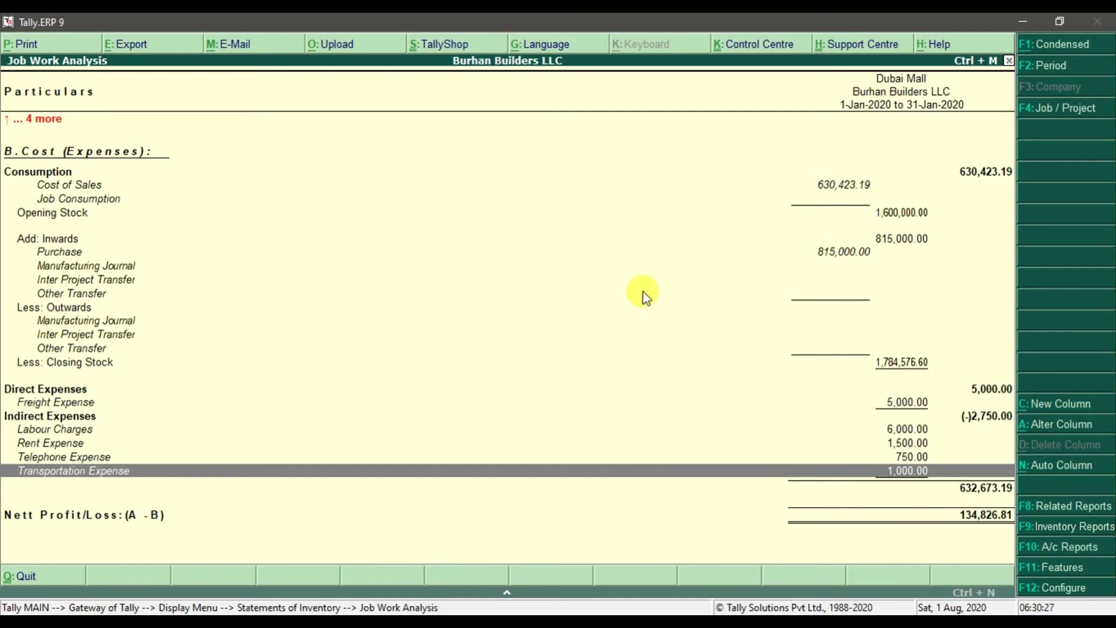
{"action": "left_click", "coordinate": [1068, 466]}
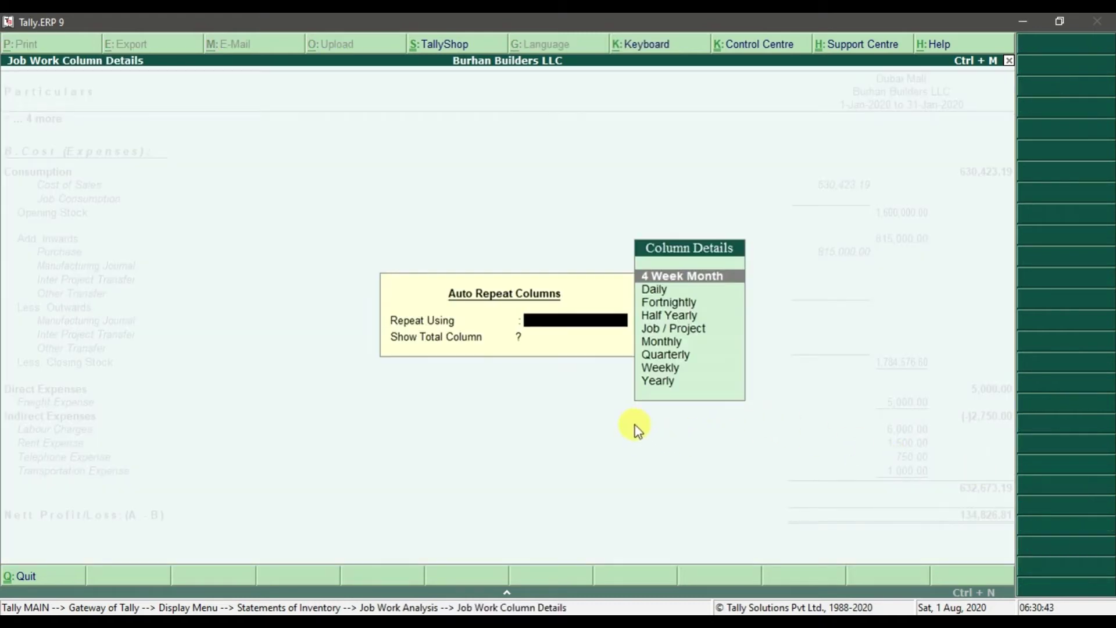
- Add auto columns repeated by Job / Project, with Show Total Column set to Yes
{"action": "key", "text": "Down"}
{"action": "key", "text": "Down"}
{"action": "key", "text": "Down"}
{"action": "key", "text": "Down"}
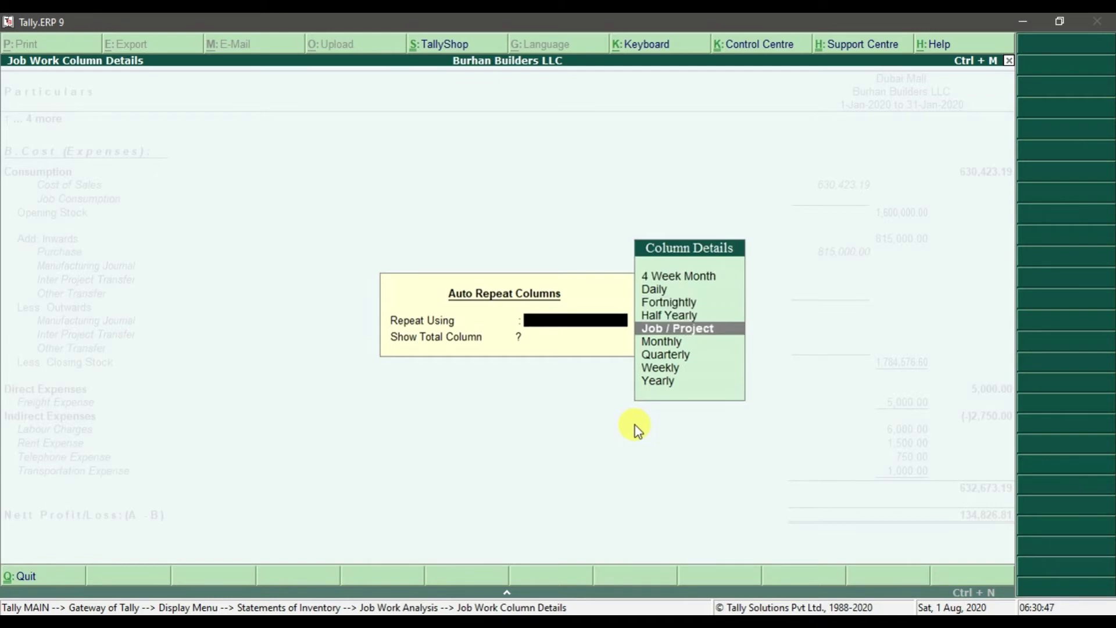
{"action": "key", "text": "Return"}
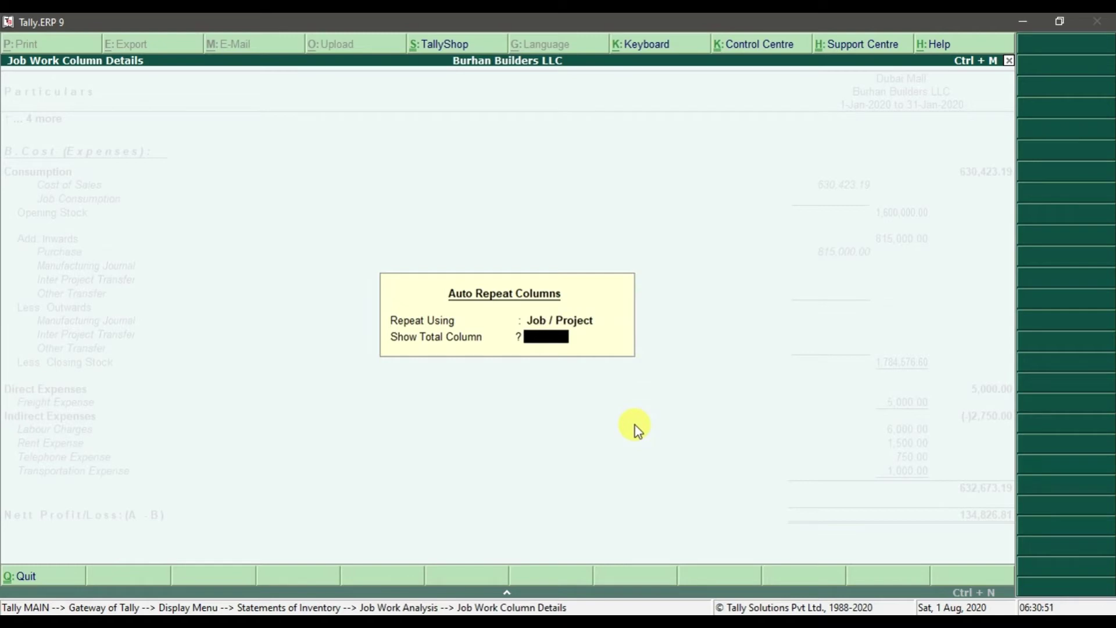
{"action": "type", "text": "Yes"}
{"action": "key", "text": "Return"}
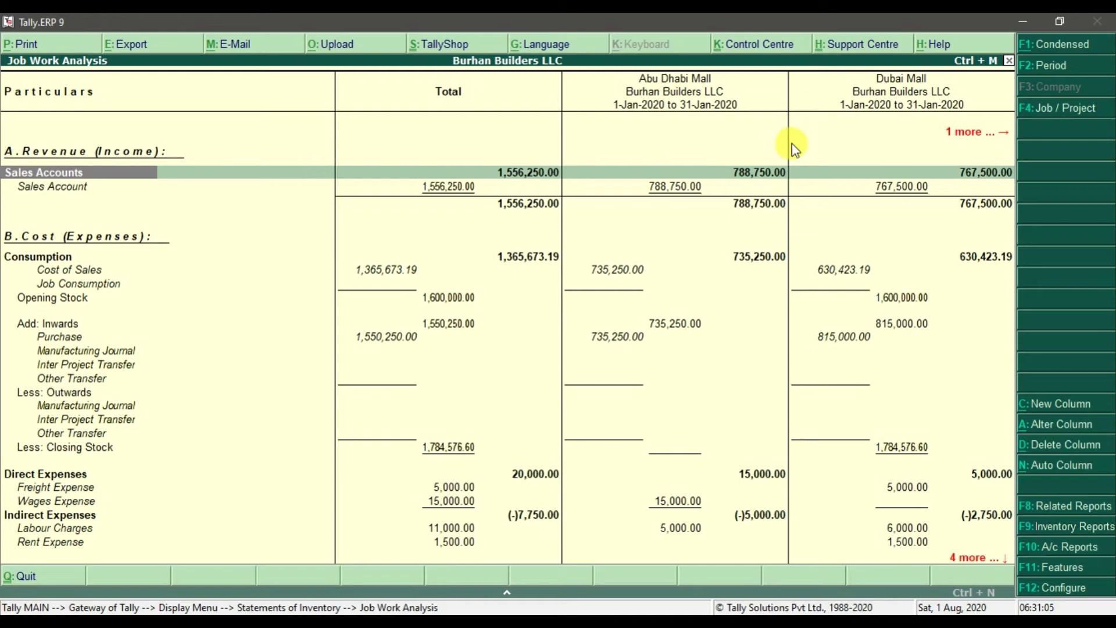
- Delete the empty Sharjah Arab Mall column and move down to the Nett Profit/Loss row
{"action": "key", "text": "Right"}
{"action": "key", "text": "Right"}
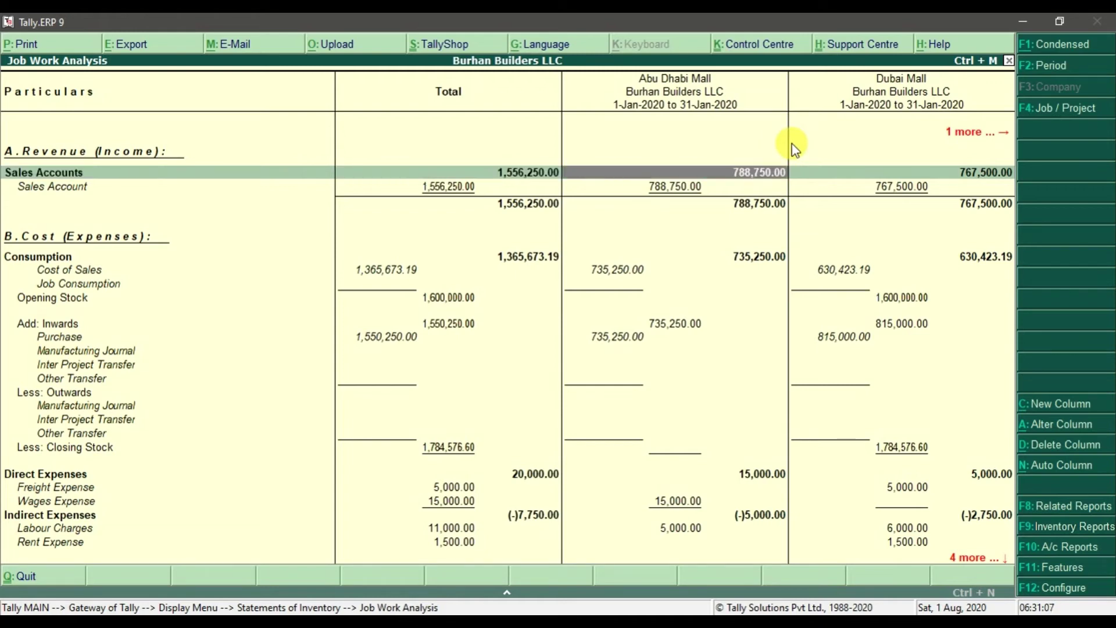
{"action": "key", "text": "Right"}
{"action": "key", "text": "Right"}
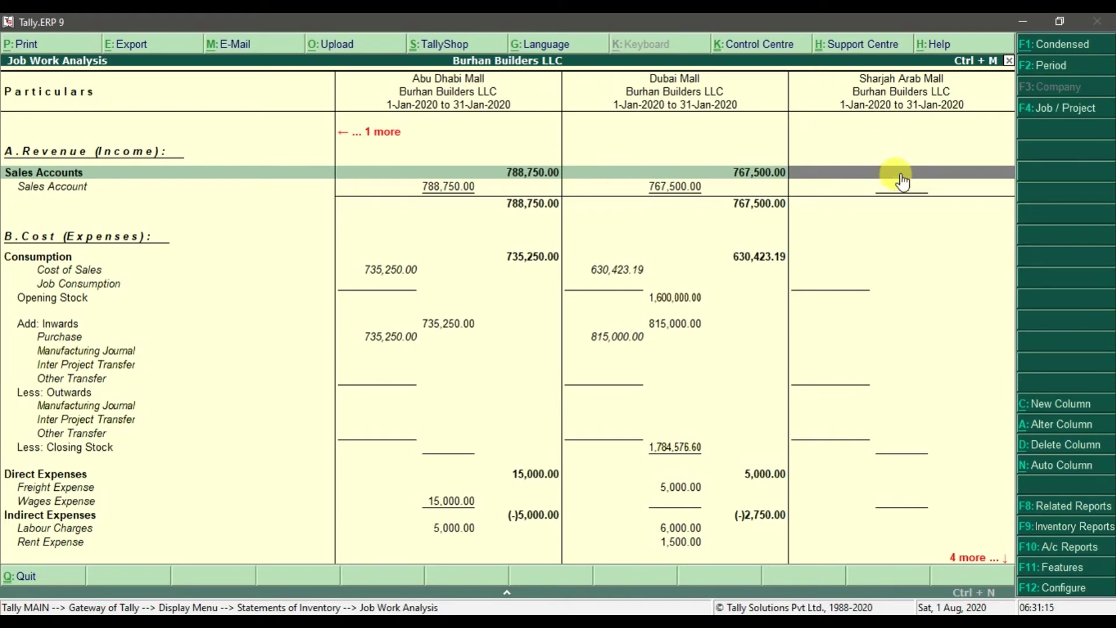
{"action": "left_click", "coordinate": [1051, 444]}
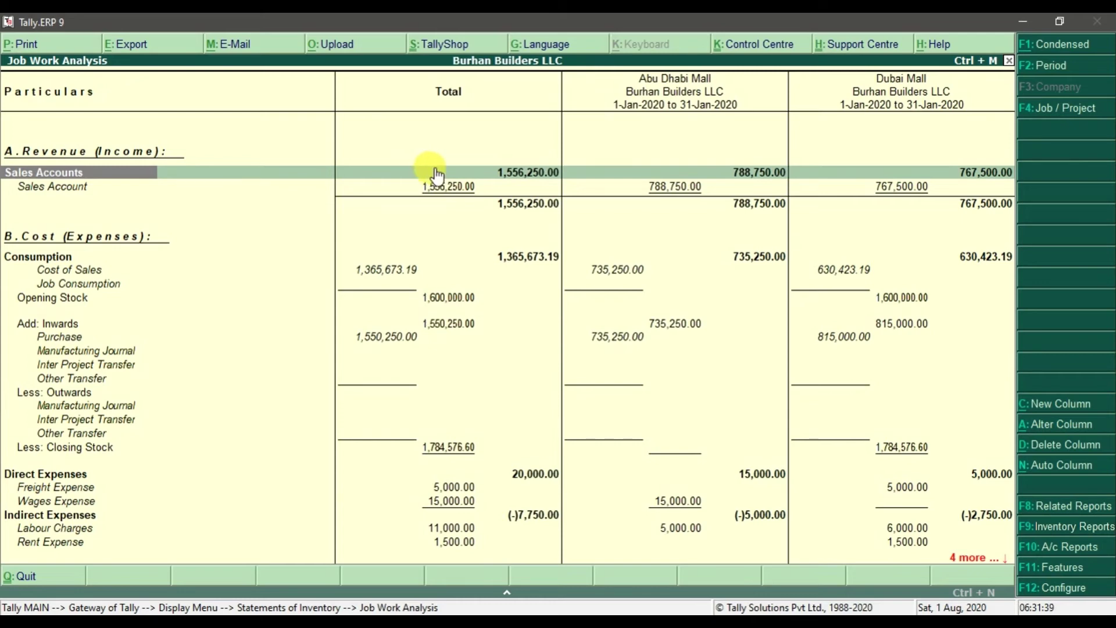
{"action": "key", "text": "Down"}
{"action": "key", "text": "Down"}
{"action": "key", "text": "Down"}
{"action": "key", "text": "Down"}
{"action": "key", "text": "Down"}
{"action": "key", "text": "Down"}
{"action": "key", "text": "Down"}
{"action": "key", "text": "Down"}
{"action": "key", "text": "Down"}
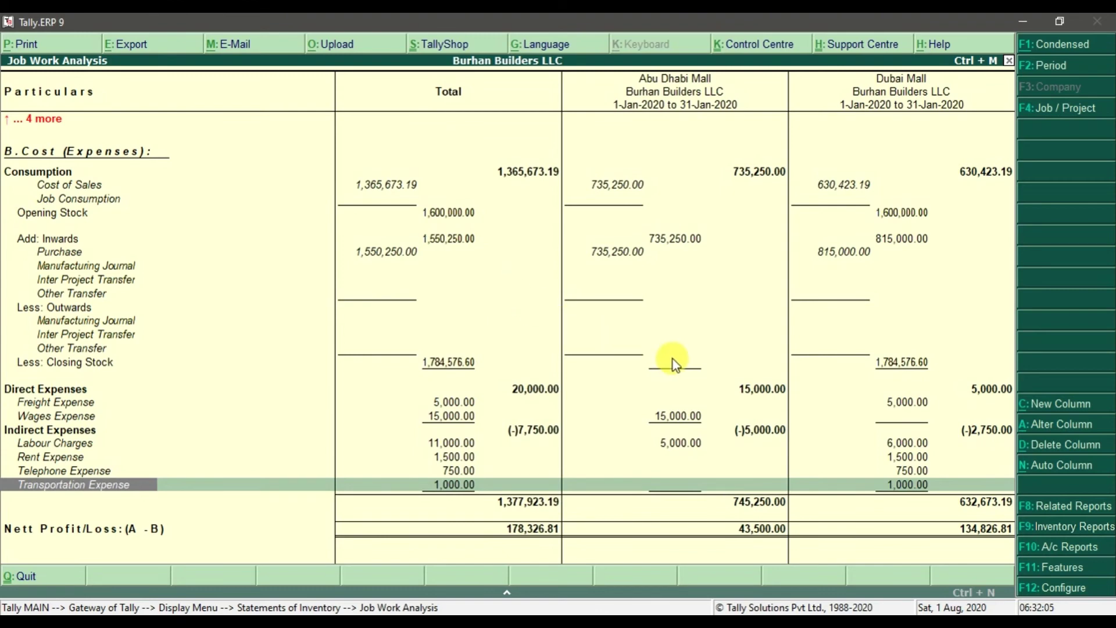
- Set Show Percentages to Yes in the report configuration, keeping the Detailed format
{"action": "left_click", "coordinate": [1045, 587]}
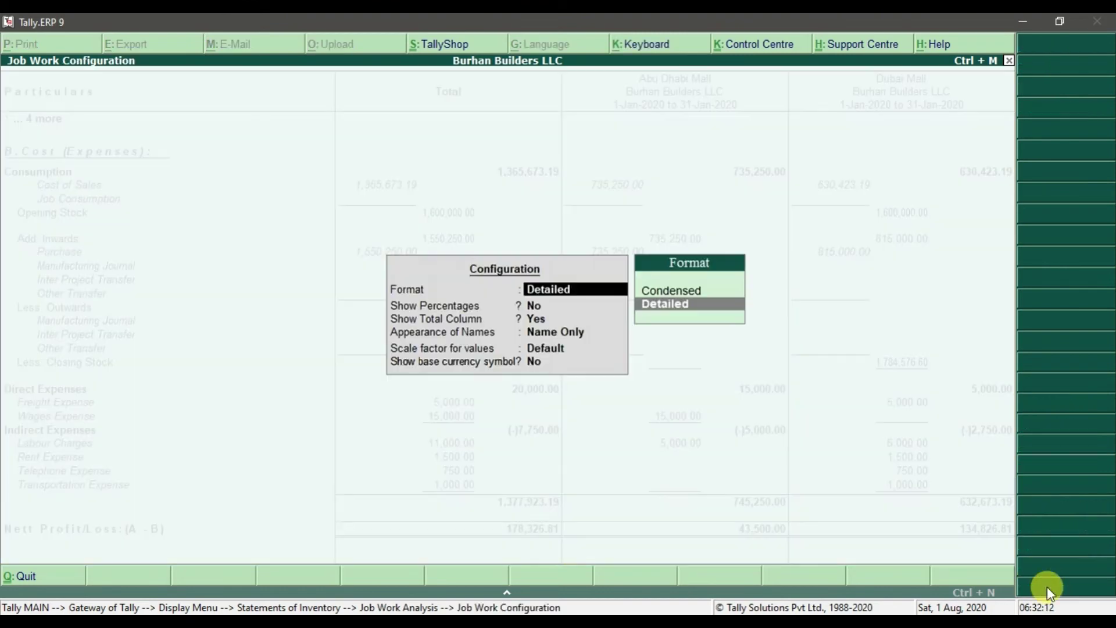
{"action": "key", "text": "Return"}
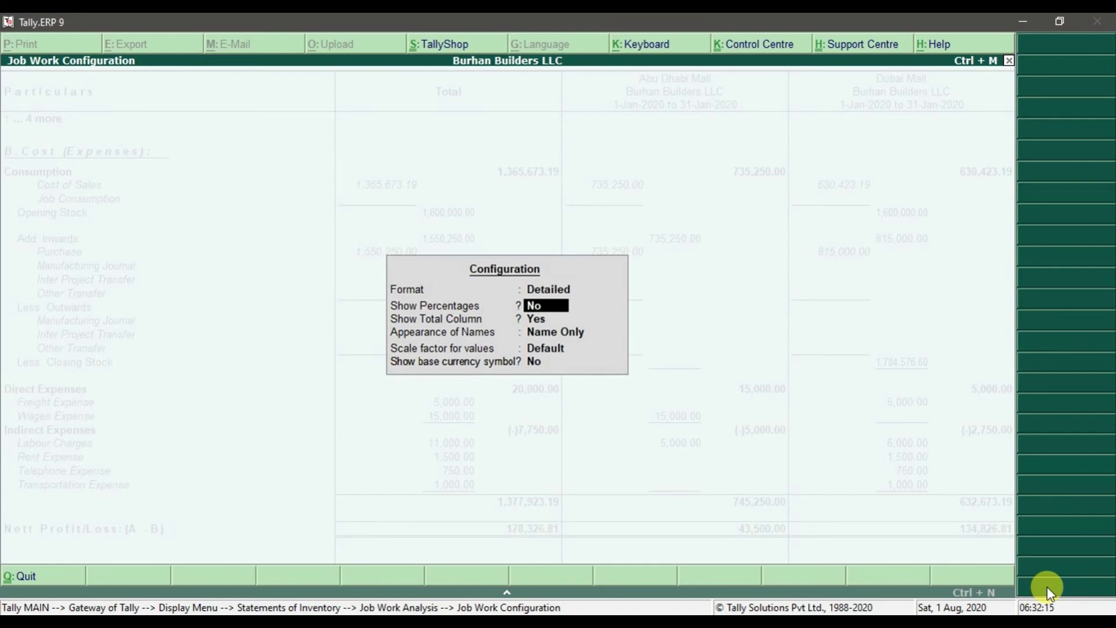
{"action": "type", "text": "y"}
{"action": "key", "text": "Return"}
{"action": "key", "text": "Return"}
{"action": "key", "text": "Return"}
{"action": "key", "text": "Return"}
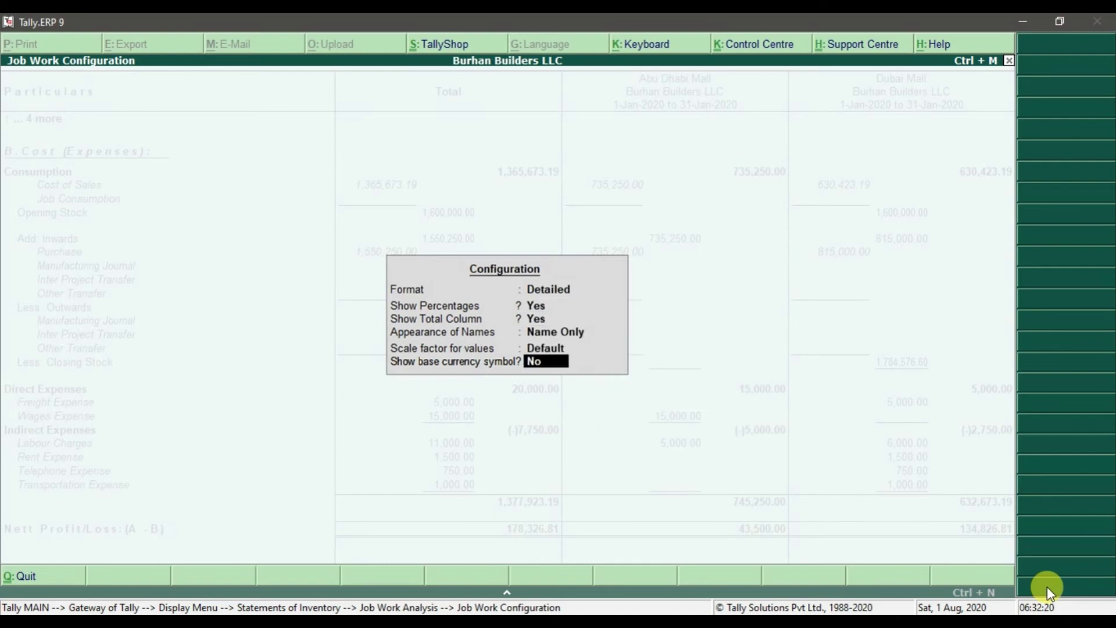
{"action": "key", "text": "Return"}
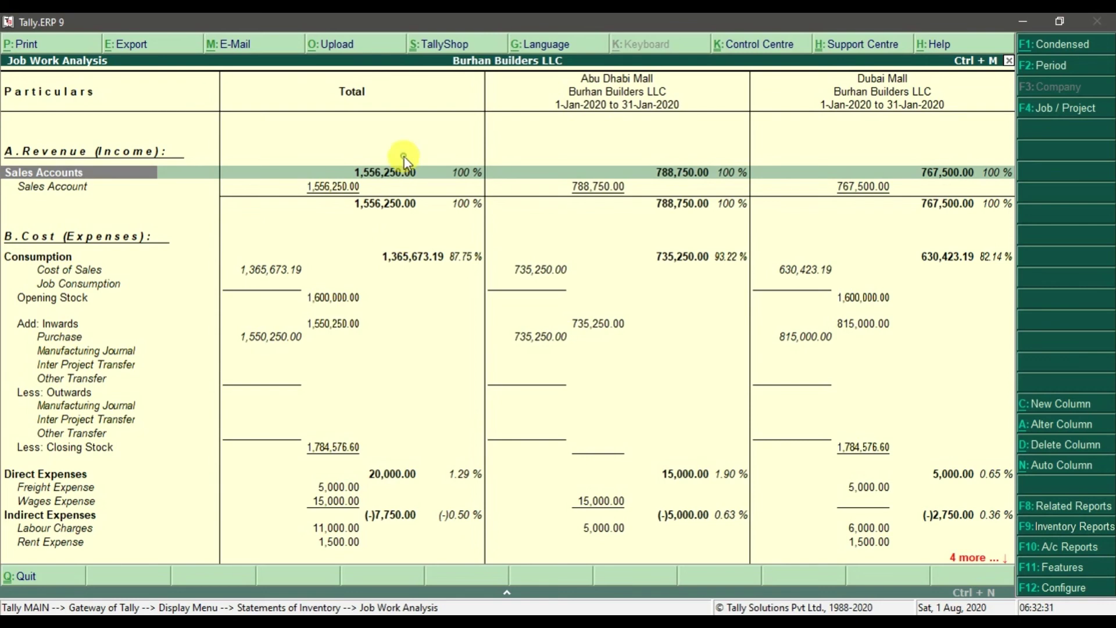
- Reduce the report to the single Dubai Mall column and scroll down to Nett Profit
{"action": "left_click", "coordinate": [1043, 450]}
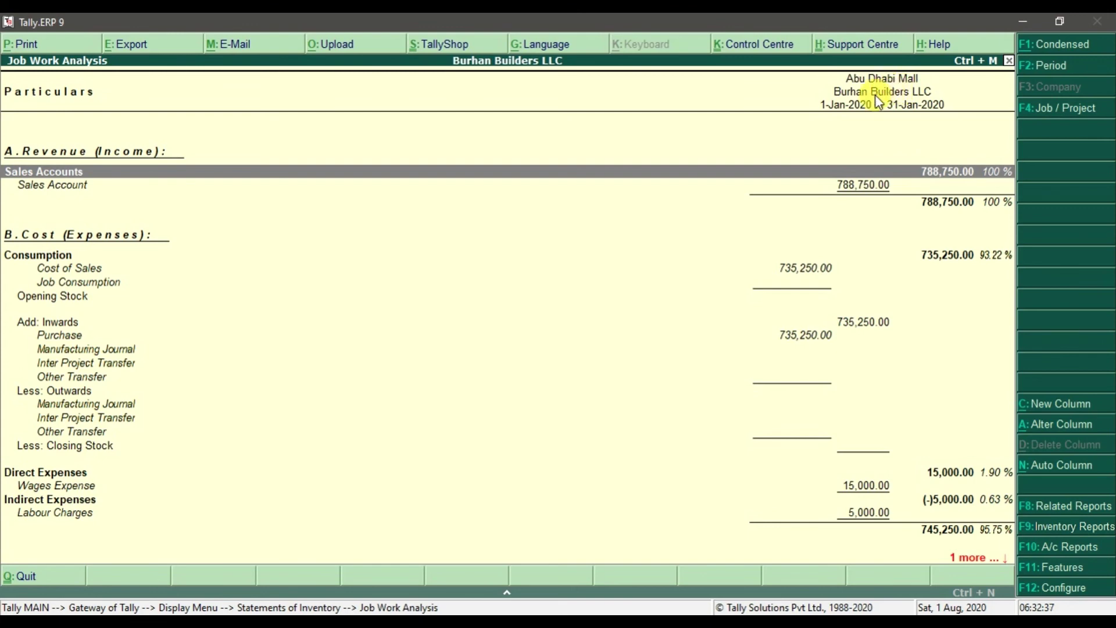
{"action": "left_click", "coordinate": [1049, 109]}
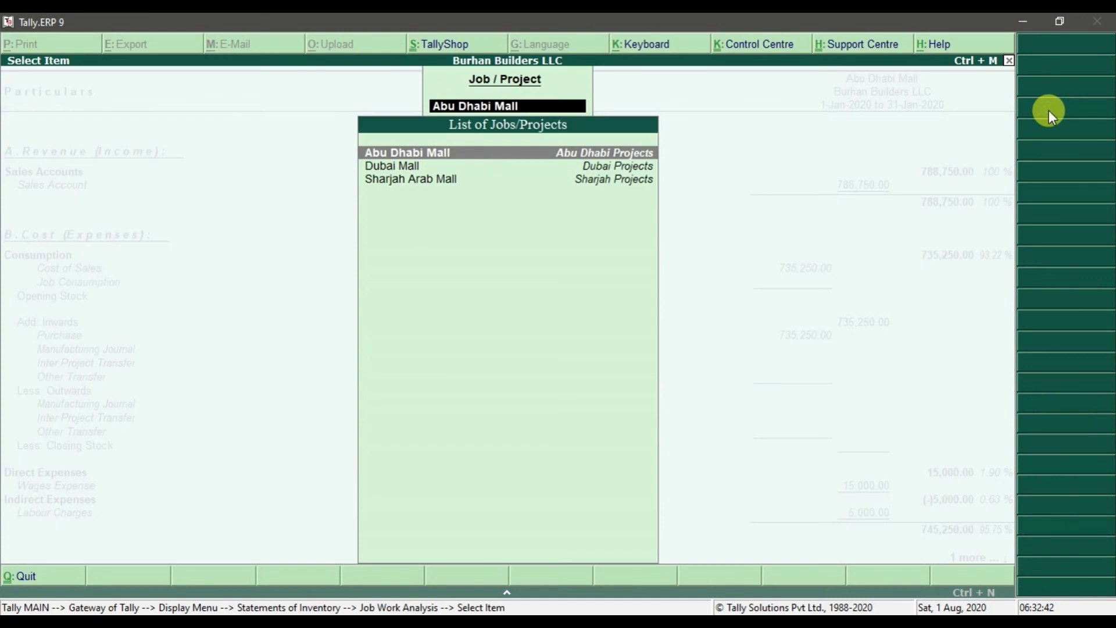
{"action": "left_click", "coordinate": [529, 173]}
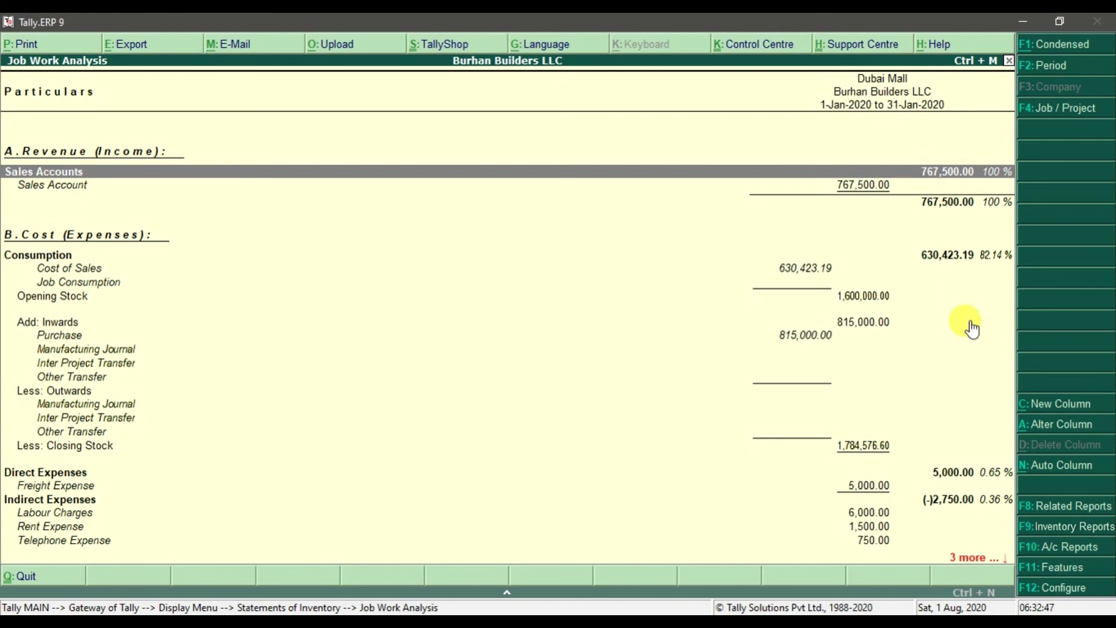
{"action": "key", "text": "Down"}
{"action": "key", "text": "Down"}
{"action": "key", "text": "Down"}
{"action": "key", "text": "Down"}
{"action": "key", "text": "Down"}
{"action": "key", "text": "Down"}
{"action": "key", "text": "Down"}
{"action": "key", "text": "Down"}
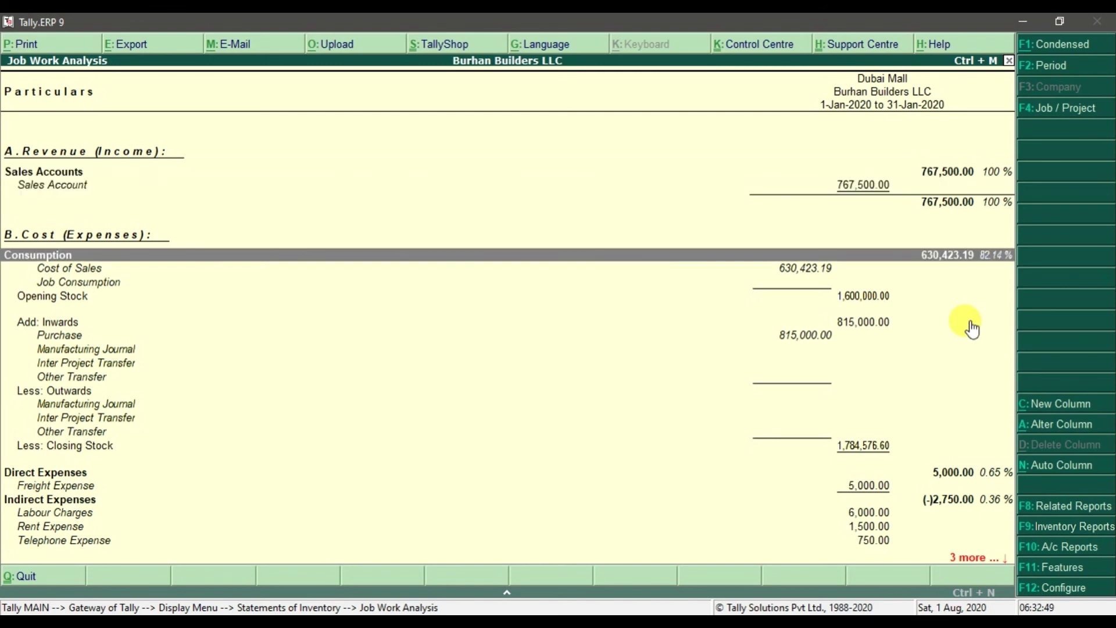
{"action": "key", "text": "Down"}
{"action": "key", "text": "Down"}
{"action": "key", "text": "Down"}
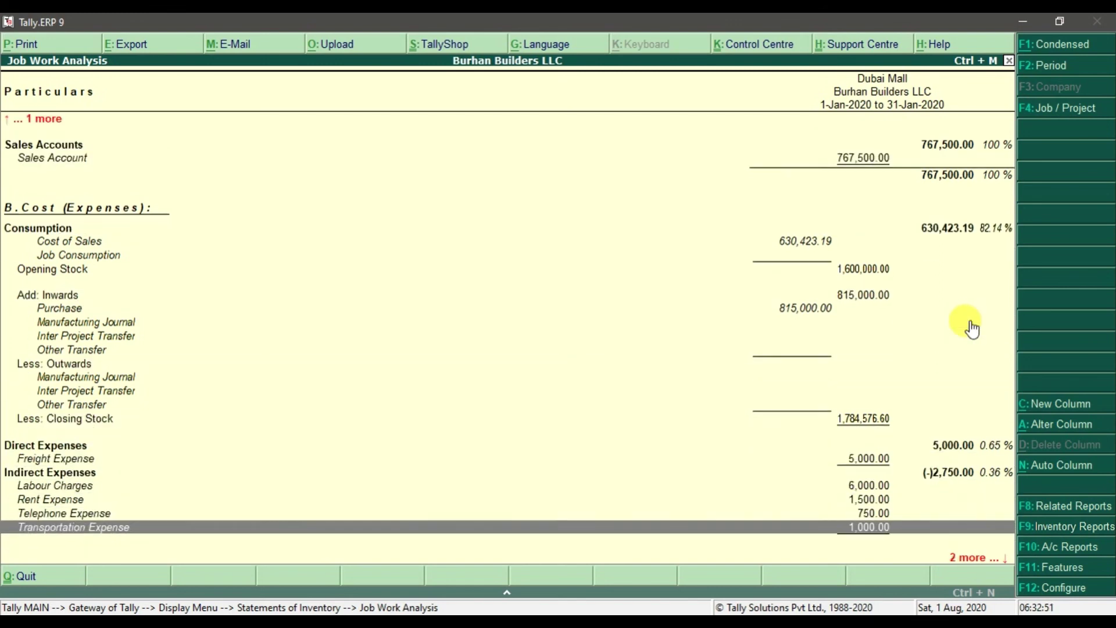